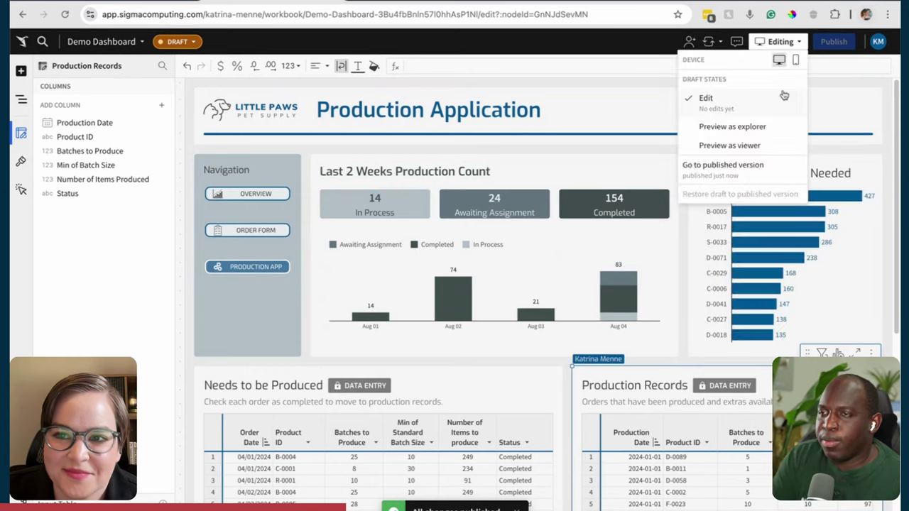
# Switch from the draft to the published version of the workbook and open its Order Form page.
pyautogui.click(781, 164)
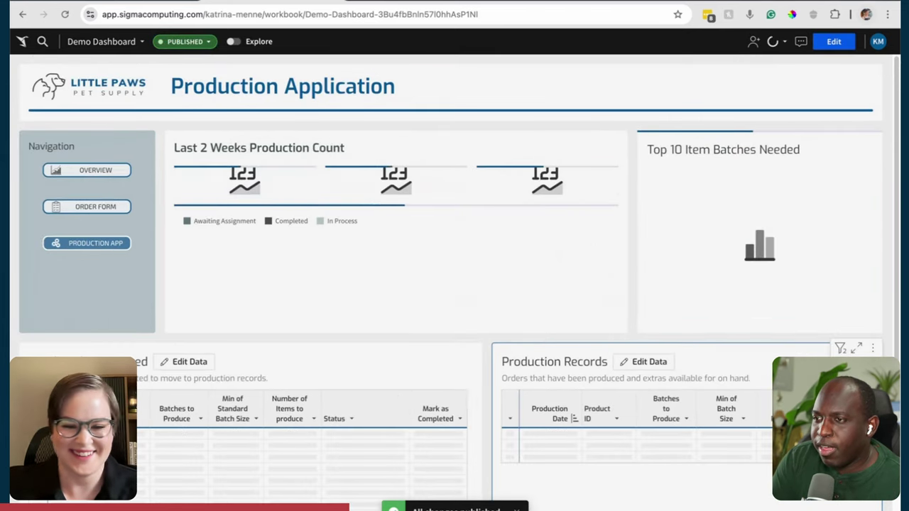
pyautogui.click(96, 207)
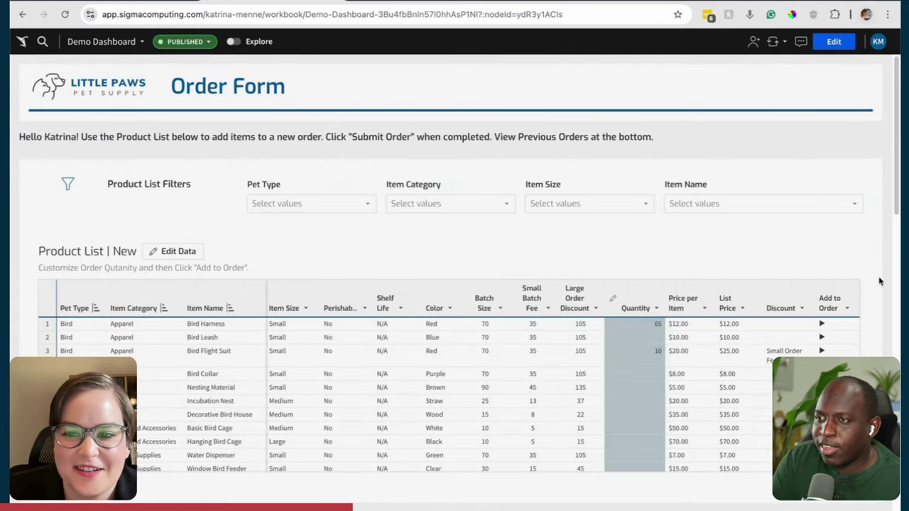
pyautogui.scroll(-5, 876, 282)
pyautogui.scroll(-1, 191, 497)
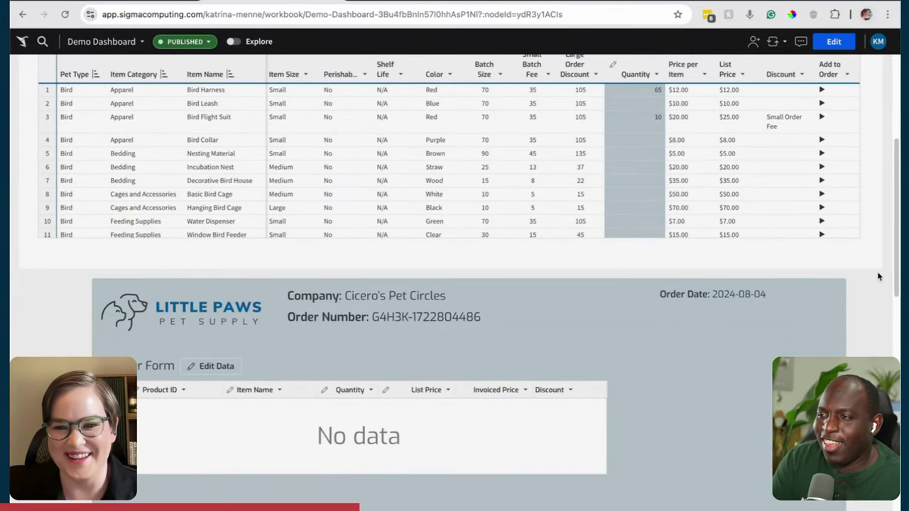
# Add the Bird Harness row from the Product List to the order form.
pyautogui.scroll(3, 876, 276)
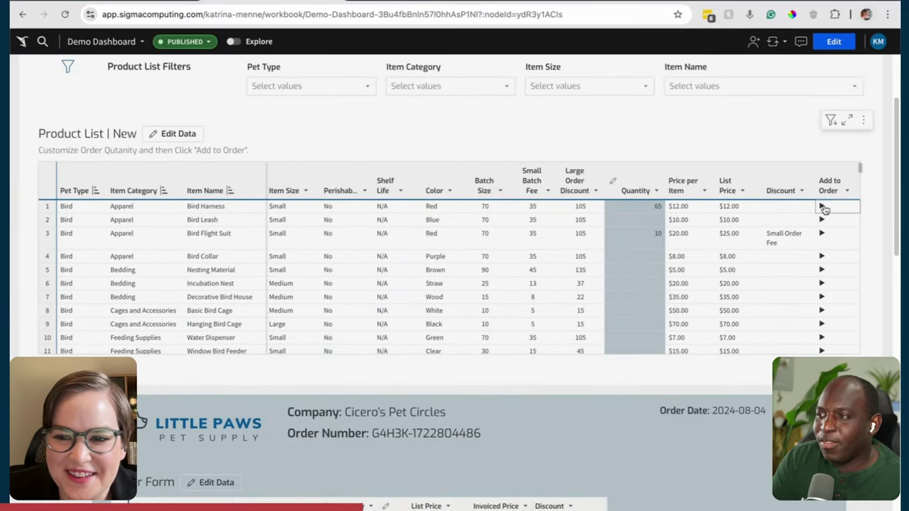
pyautogui.click(821, 206)
pyautogui.scroll(-2, 880, 294)
pyautogui.scroll(-3, 880, 294)
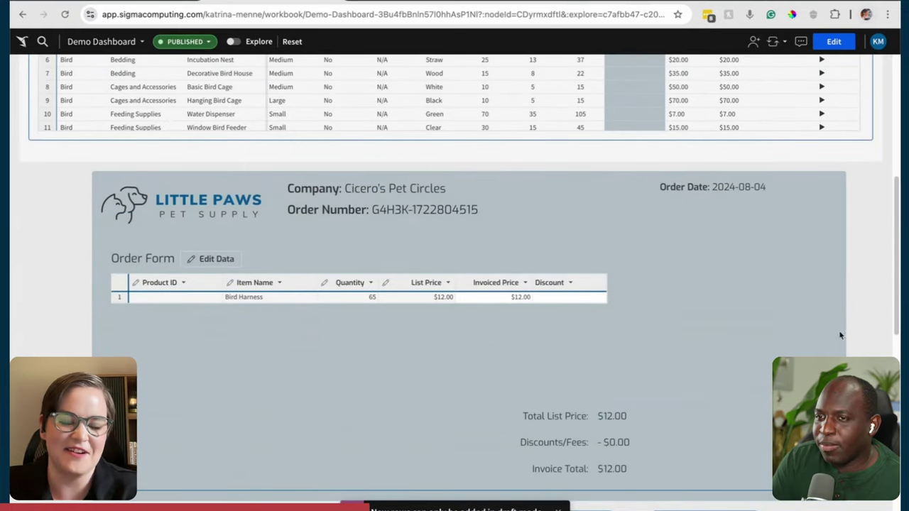
# Add the Bird Flight Suit from the Product List to the order form and place the order.
pyautogui.scroll(5, 862, 298)
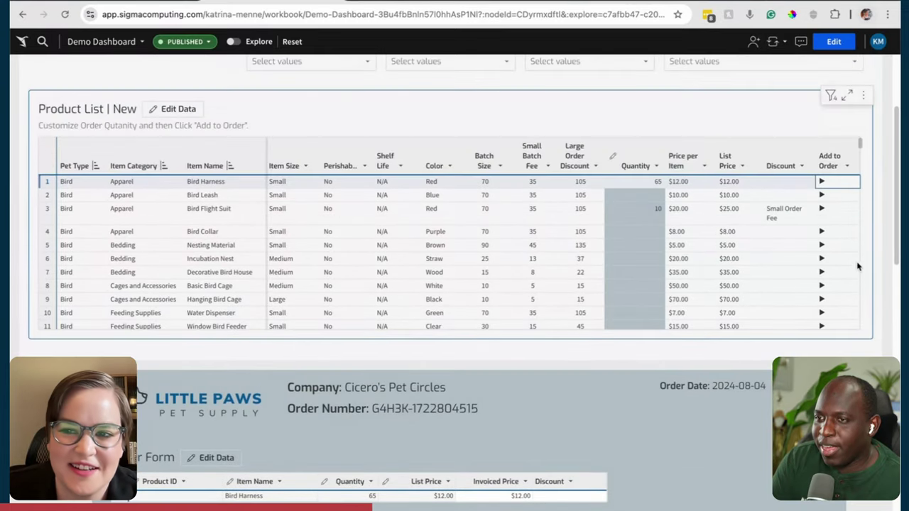
pyautogui.click(821, 208)
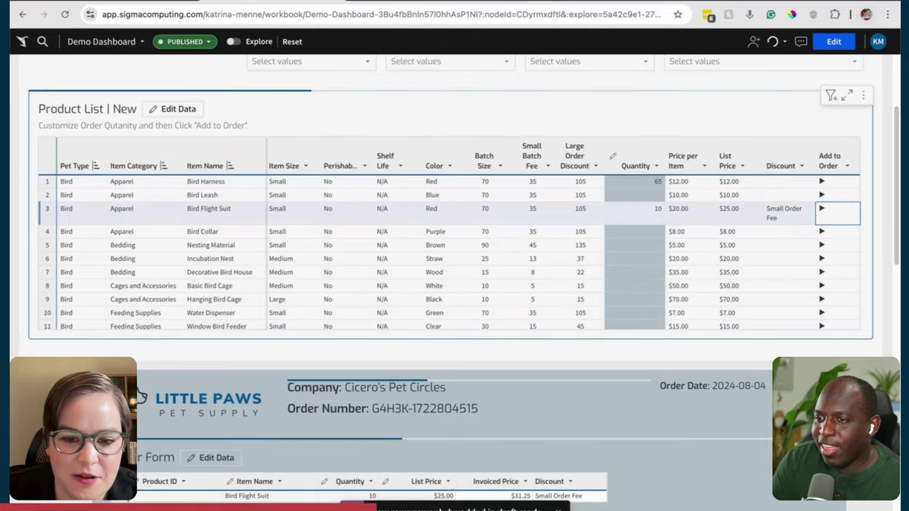
pyautogui.scroll(-5, 455, 284)
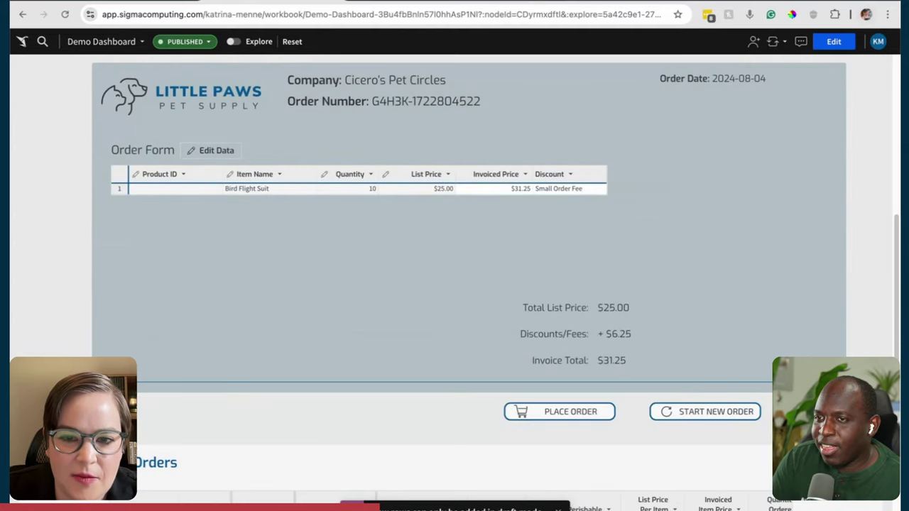
pyautogui.scroll(1, 829, 347)
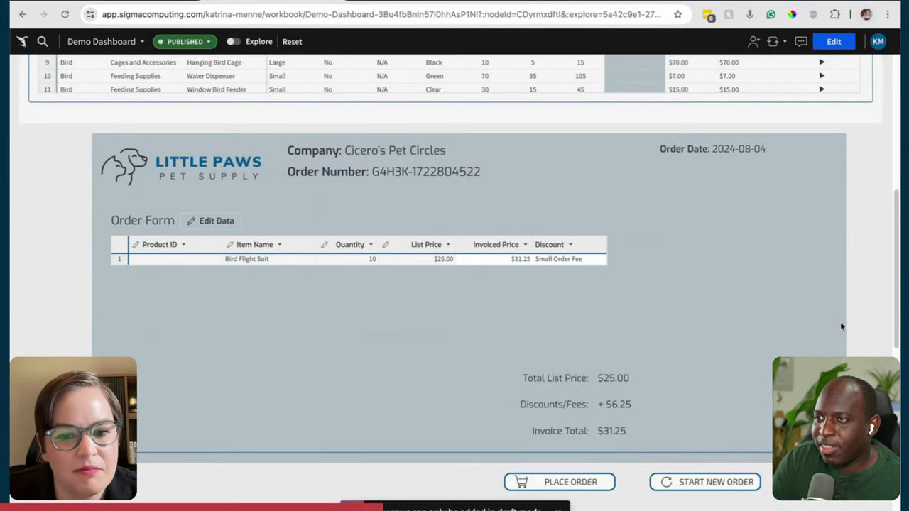
pyautogui.scroll(-2, 575, 401)
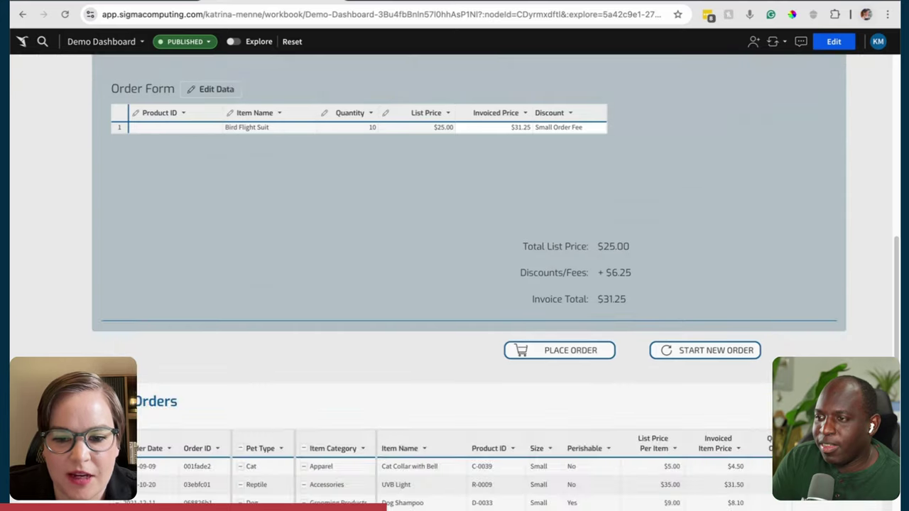
pyautogui.click(556, 355)
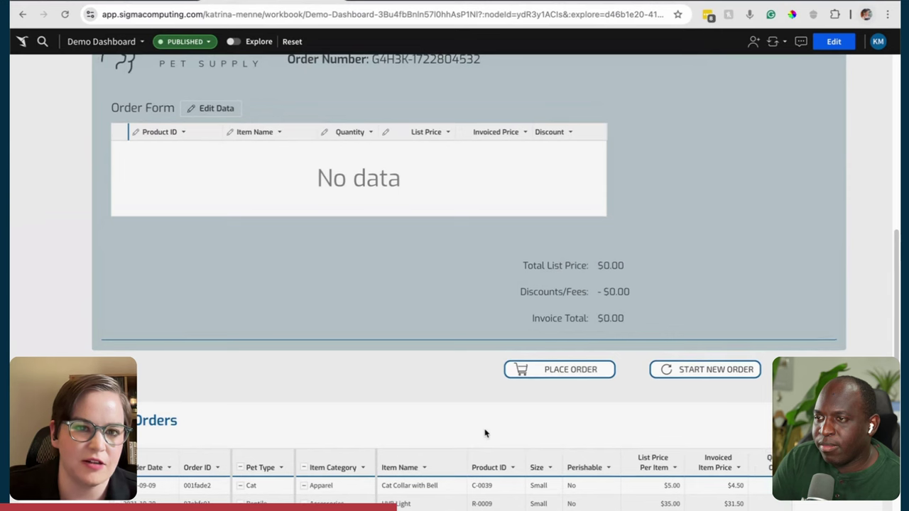
# On the Production Application page, edit the Needs to be Produced data and mark the last order, with 65 batches, as completed.
pyautogui.scroll(-3, 476, 434)
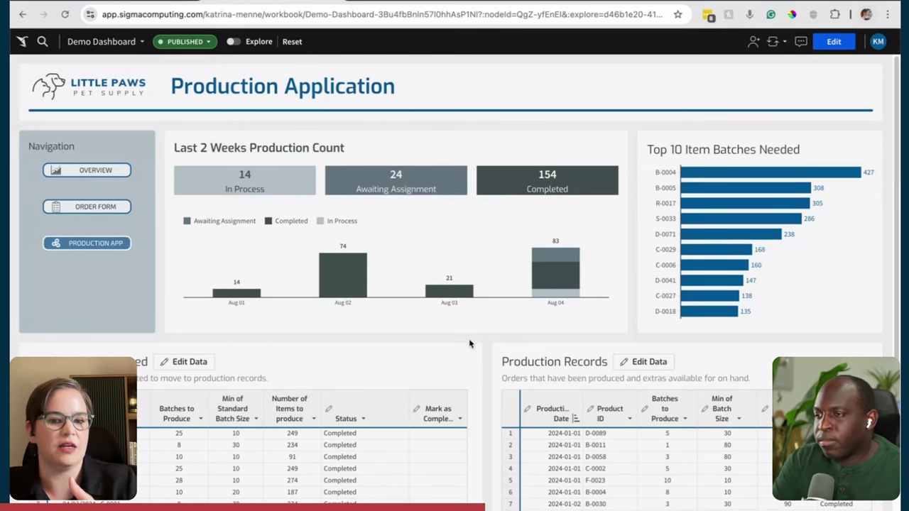
pyautogui.scroll(-2, 471, 346)
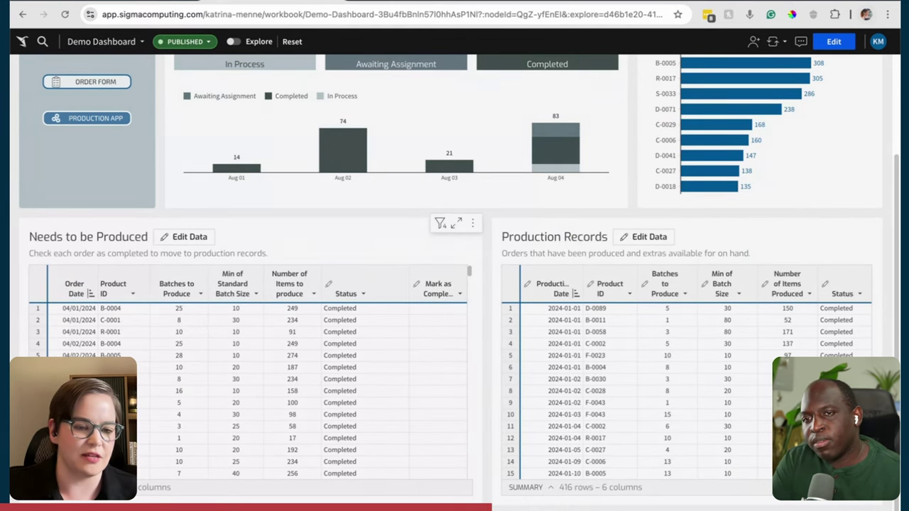
pyautogui.moveTo(469, 271); pyautogui.dragTo(470, 477)
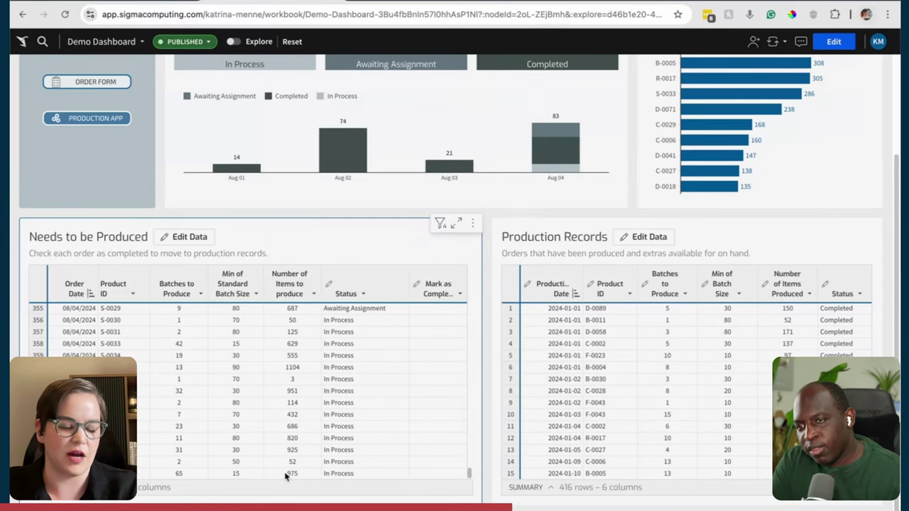
pyautogui.click(190, 240)
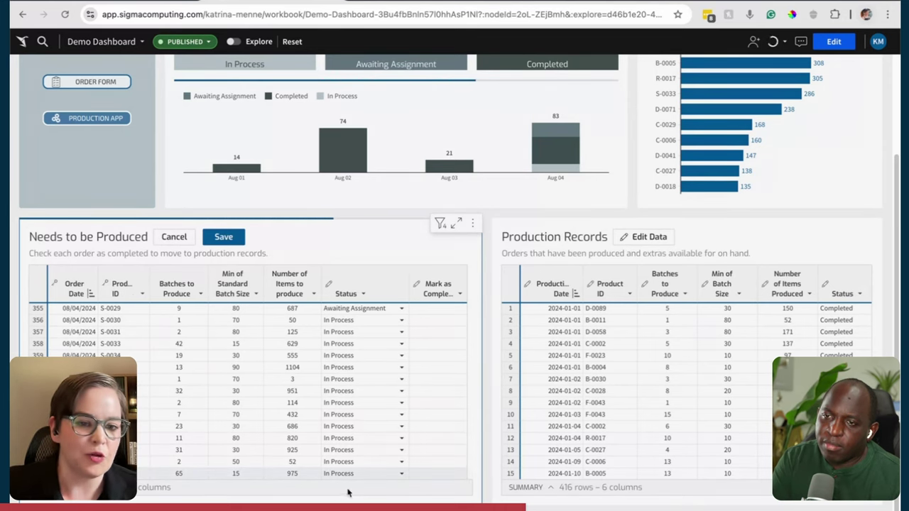
pyautogui.click(440, 478)
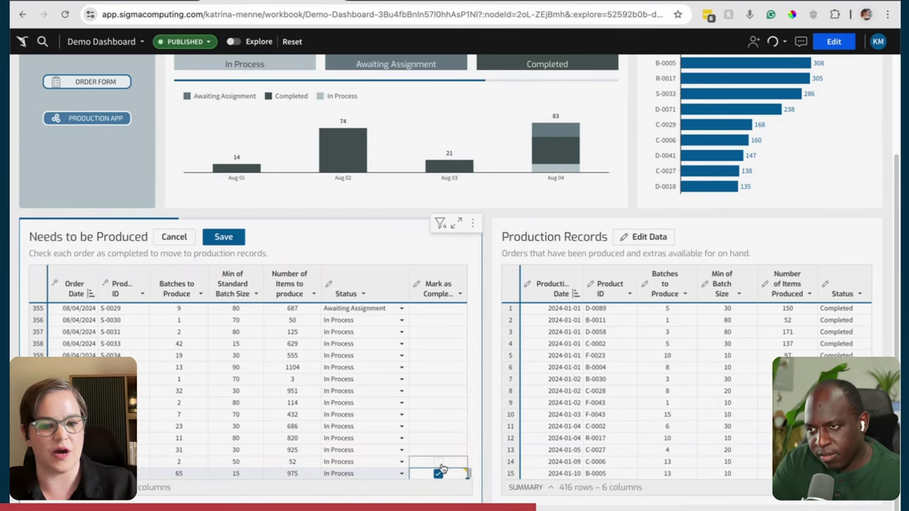
# Set the status of the S-0029 and S-0028 orders dated 08/04/2024 to In Process in Needs to be Produced.
pyautogui.scroll(2, 358, 421)
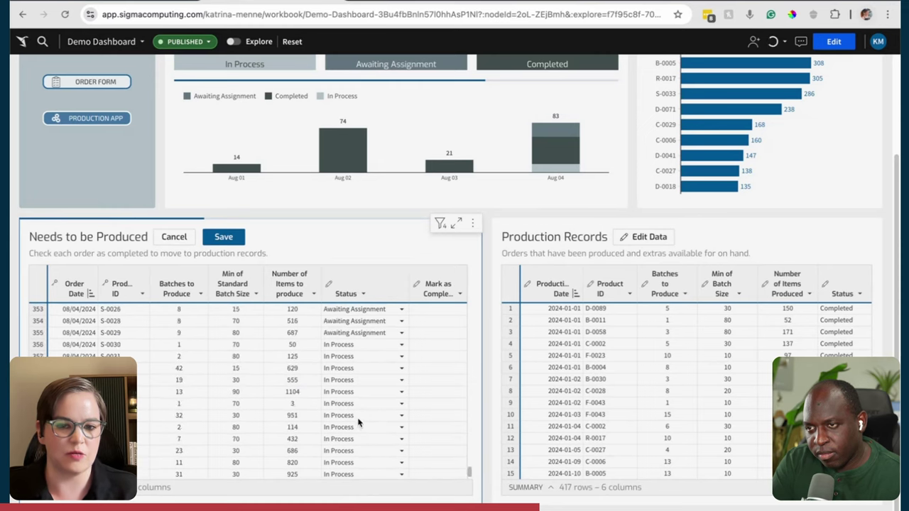
pyautogui.click(399, 355)
pyautogui.click(401, 355)
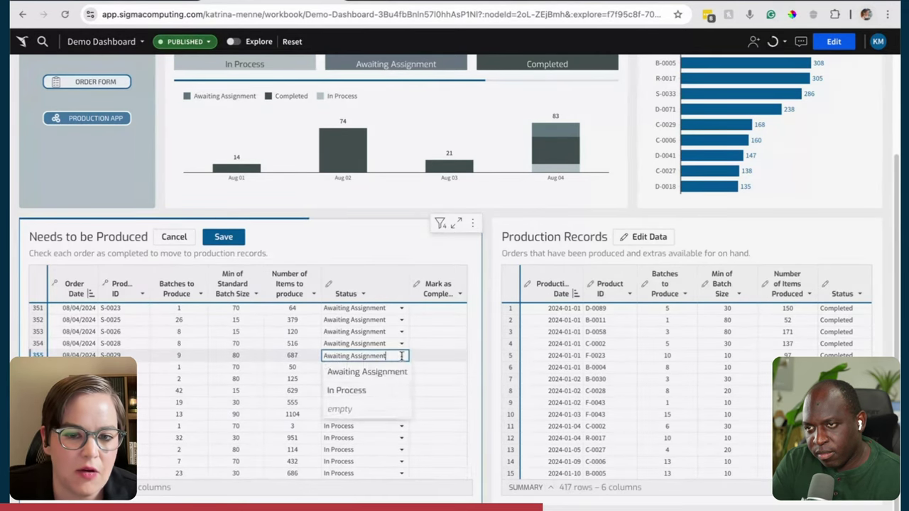
pyautogui.click(378, 393)
pyautogui.click(402, 343)
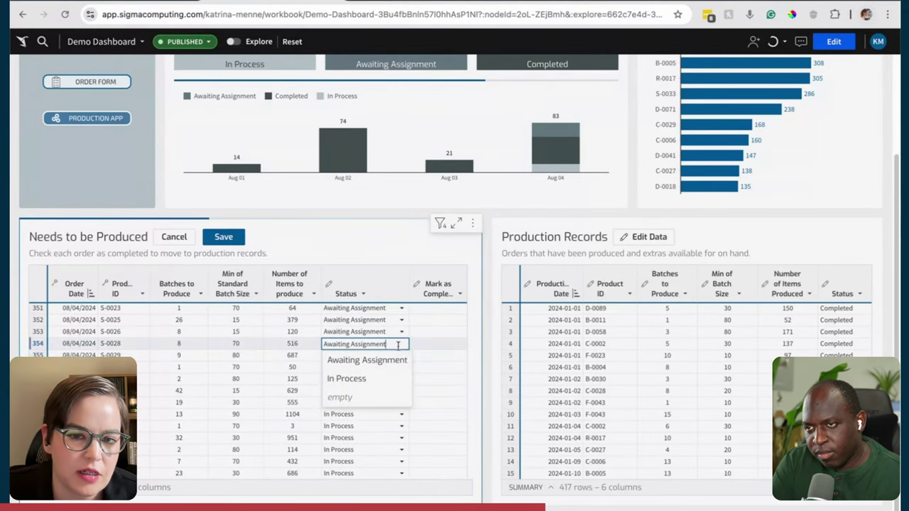
pyautogui.click(377, 378)
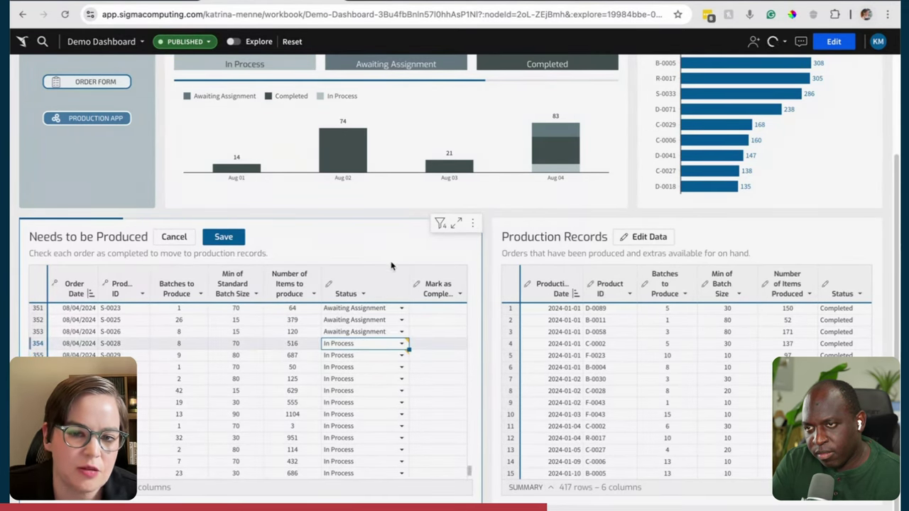
# Save the edits made to the Needs to be Produced table.
pyautogui.click(383, 355)
pyautogui.click(383, 355)
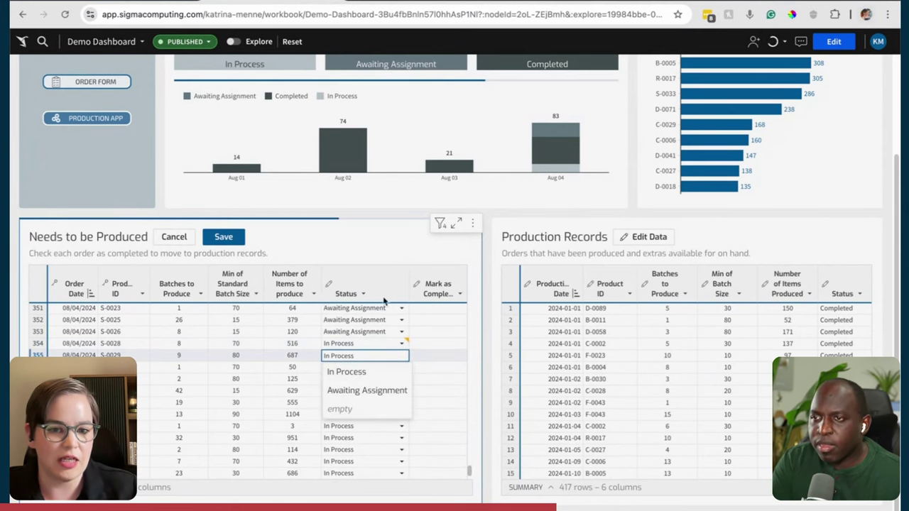
pyautogui.click(394, 261)
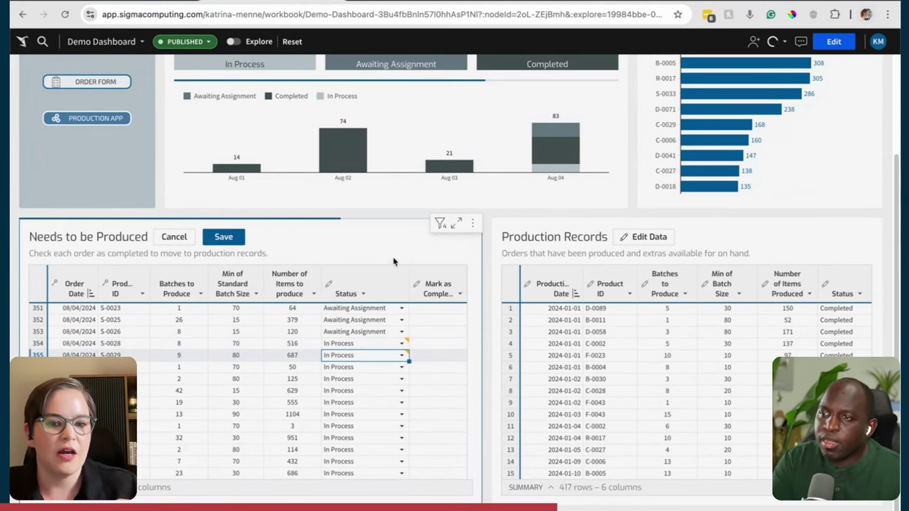
pyautogui.click(226, 238)
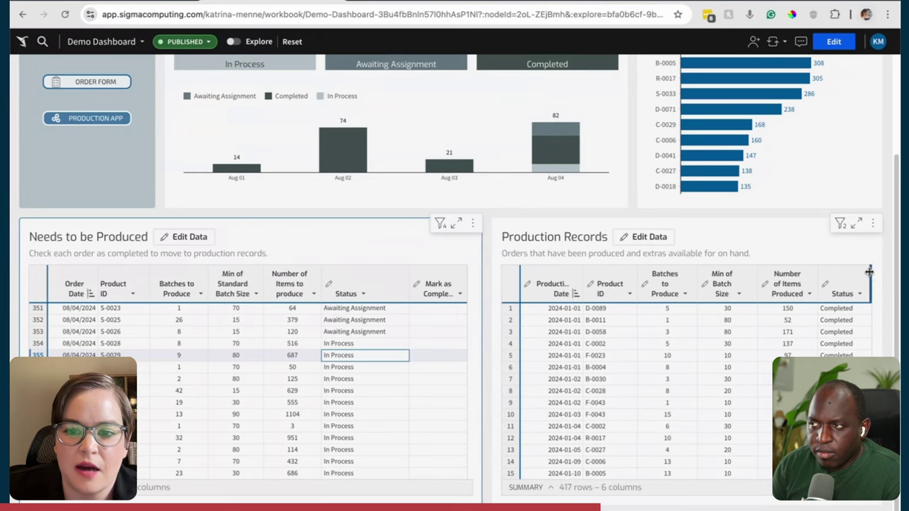
# Examine the most recent entries in the Production Records table and the last two weeks' production counts.
pyautogui.scroll(-3, 783, 324)
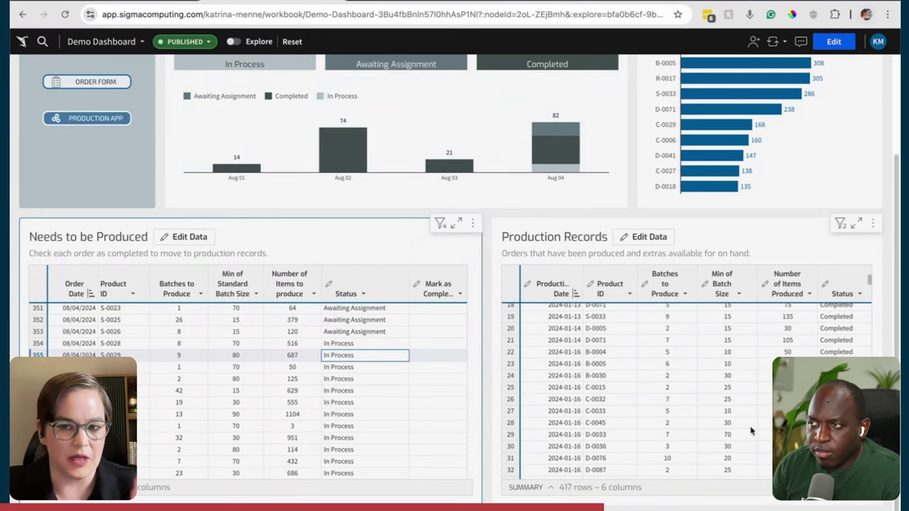
pyautogui.rightClick(866, 282)
pyautogui.press('Escape')
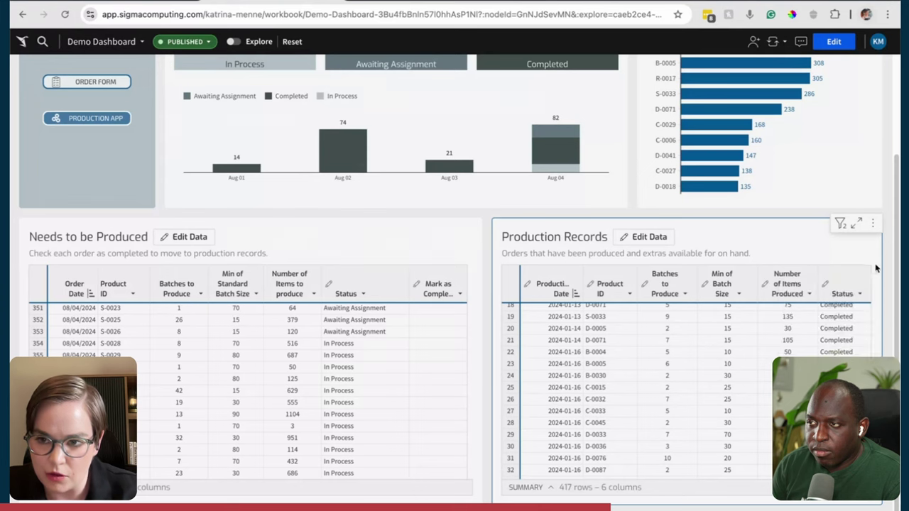
pyautogui.scroll(-10, 867, 318)
pyautogui.moveTo(867, 317); pyautogui.dragTo(867, 476)
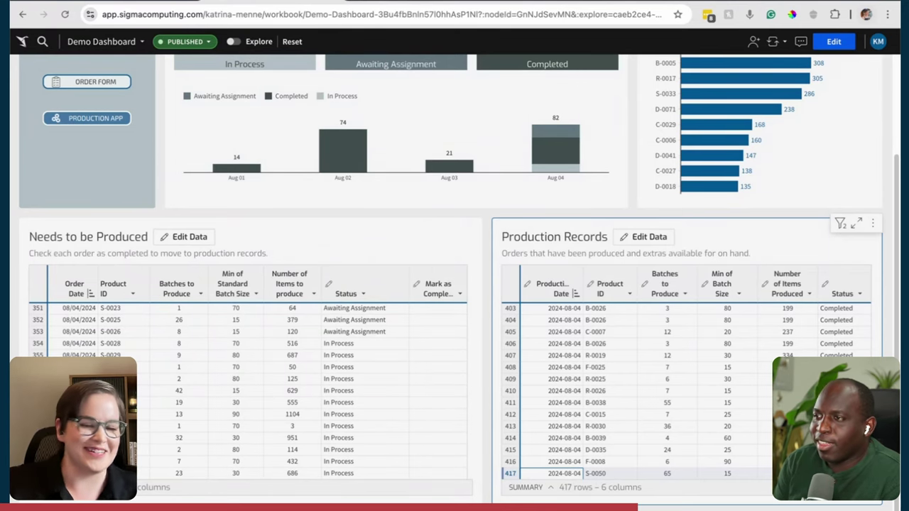
pyautogui.scroll(2, 892, 311)
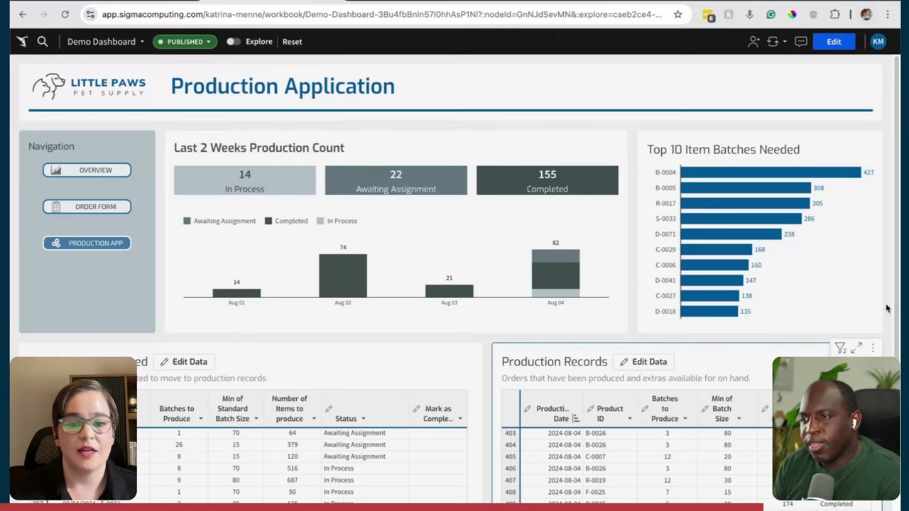
pyautogui.scroll(-1, 886, 308)
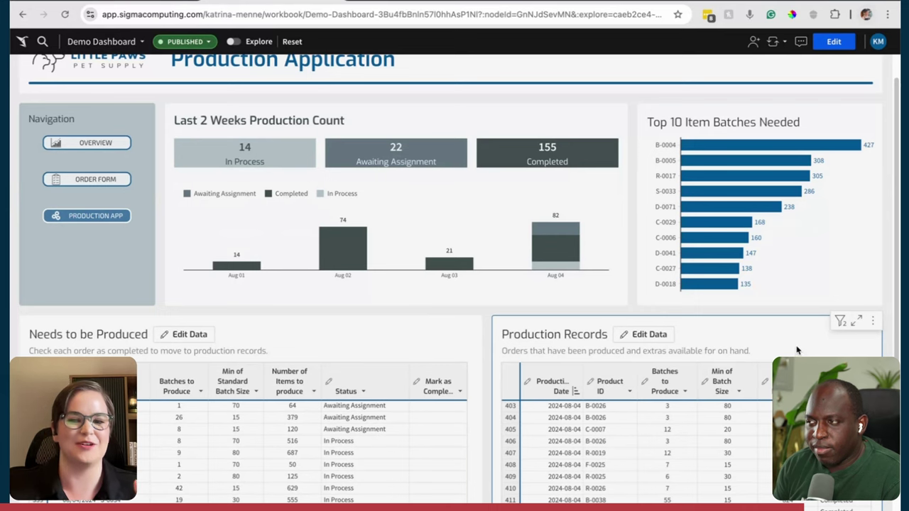
pyautogui.scroll(1, 807, 321)
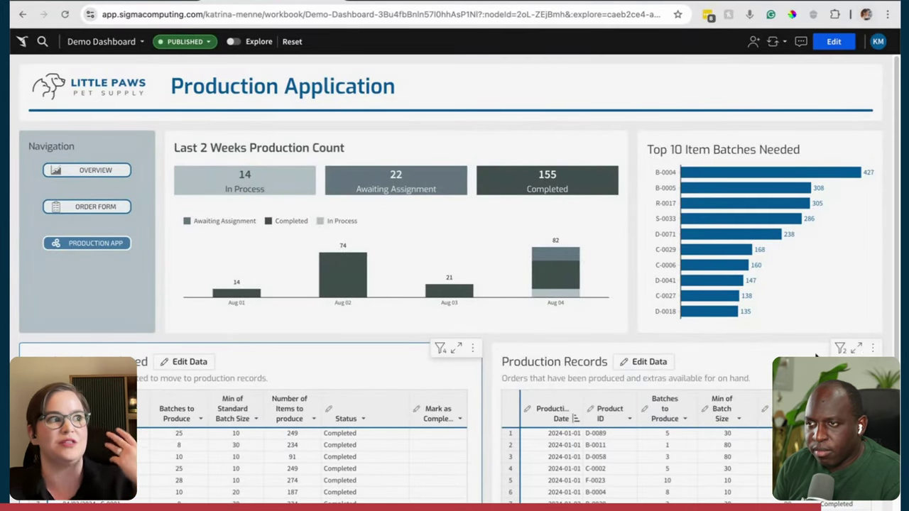
pyautogui.click(744, 362)
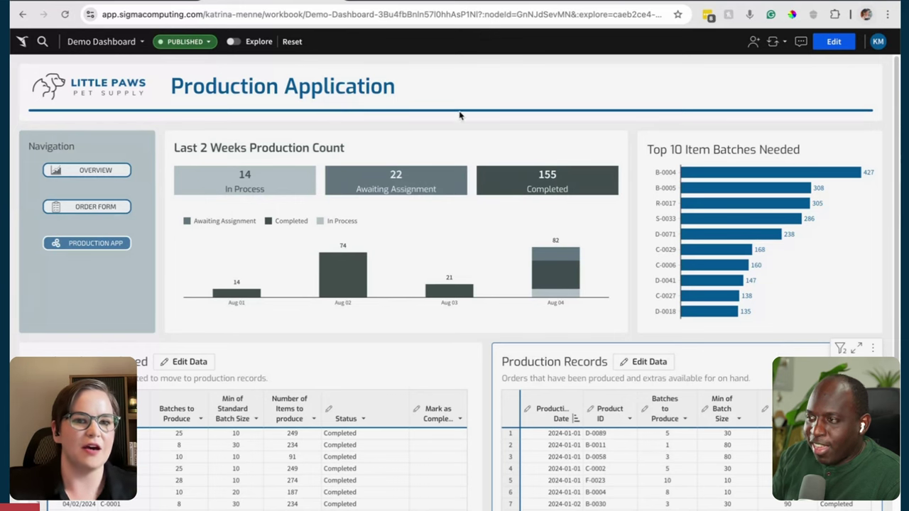
# Open workout-wednesday.com in a new browser tab and go to its Sigma challenges page.
pyautogui.click(366, 4)
pyautogui.write('work')
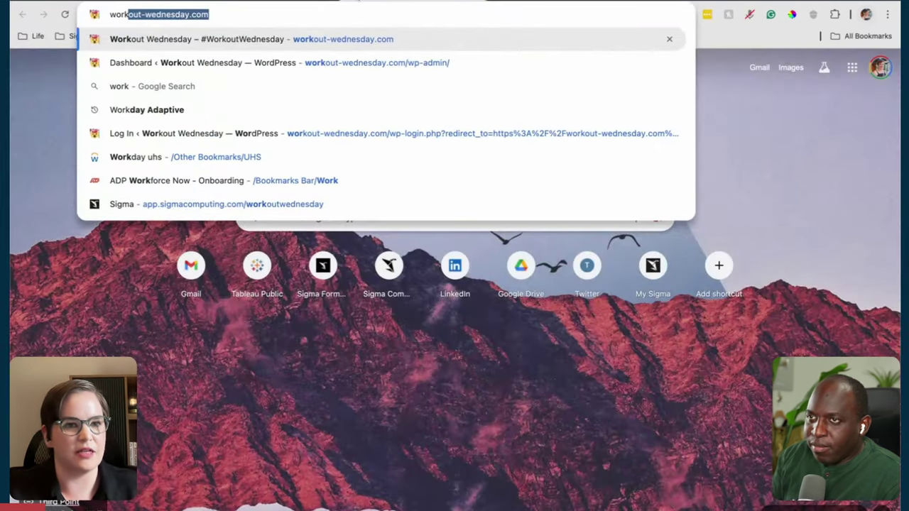
pyautogui.press('Return')
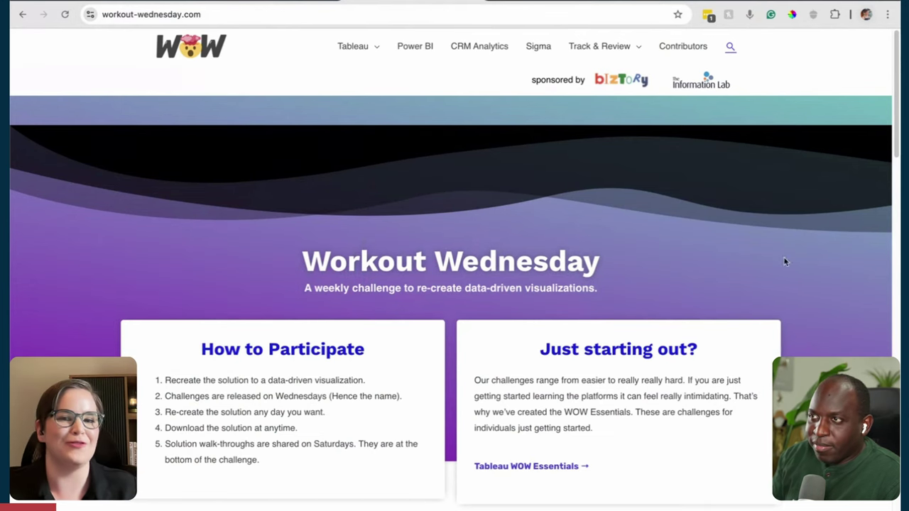
pyautogui.click(540, 52)
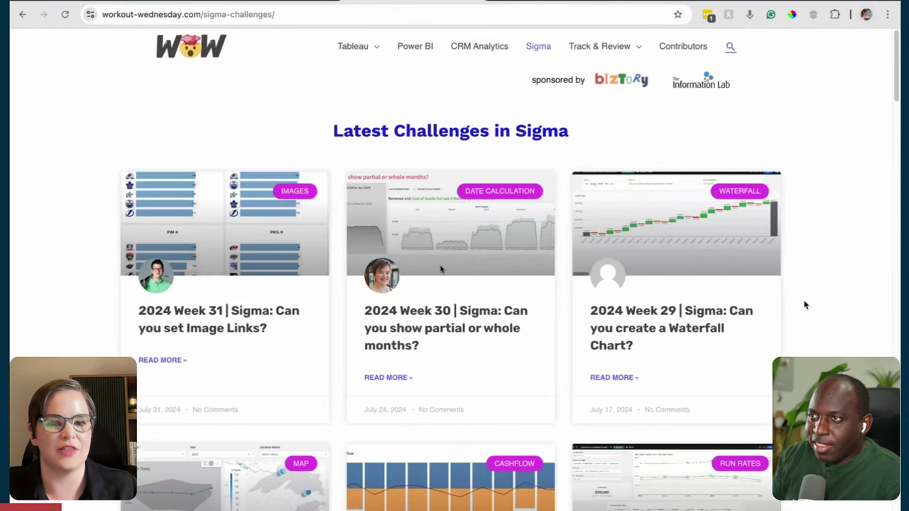
# Open the 2024 Week 31 Sigma challenge on image links, examine its introduction and Sigma access information, and return to the challenge list.
pyautogui.click(284, 262)
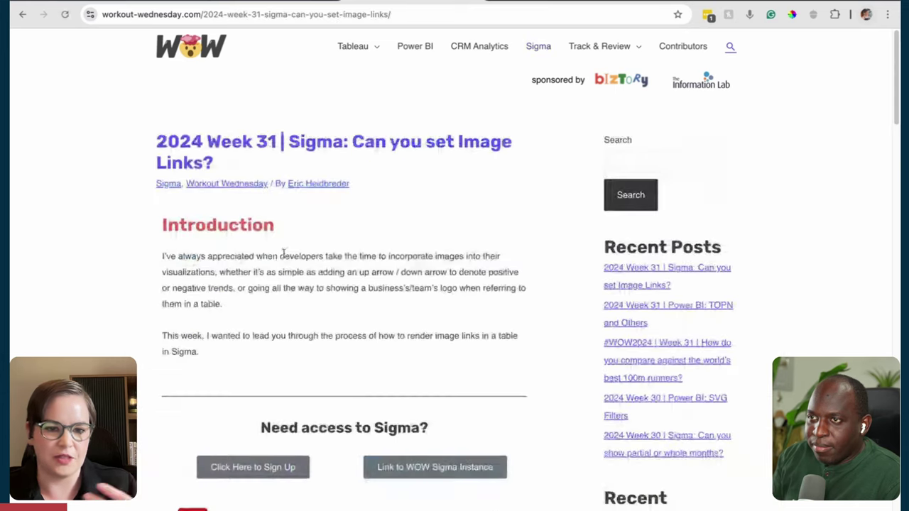
pyautogui.scroll(-1, 508, 370)
pyautogui.scroll(-3, 508, 371)
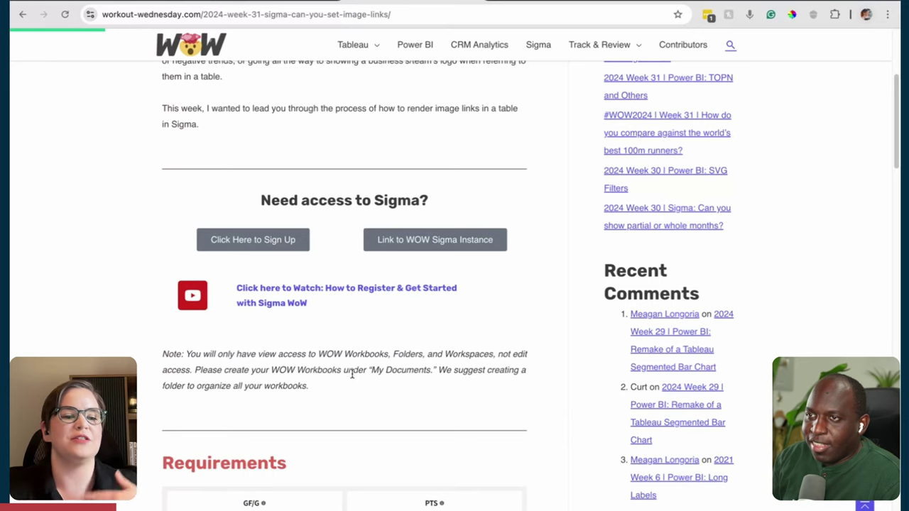
pyautogui.scroll(-3, 352, 375)
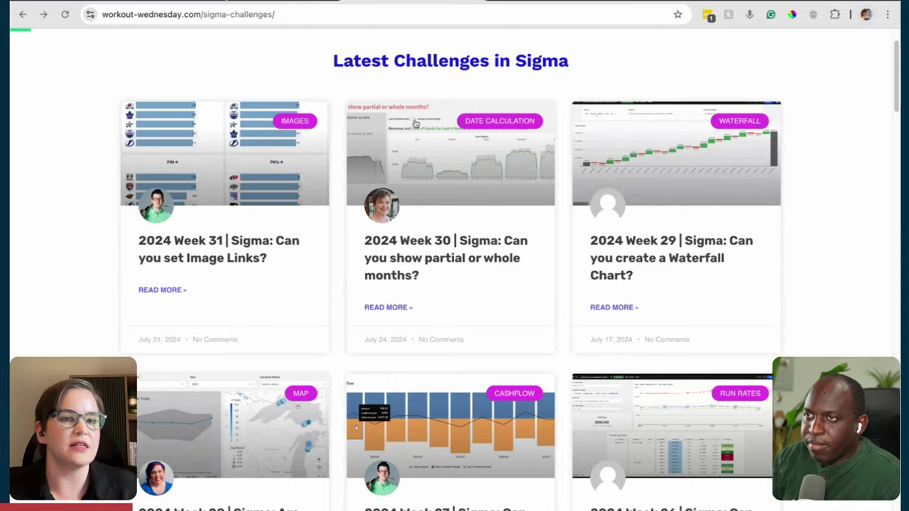
pyautogui.hotkey('ctrl', 'Tab')
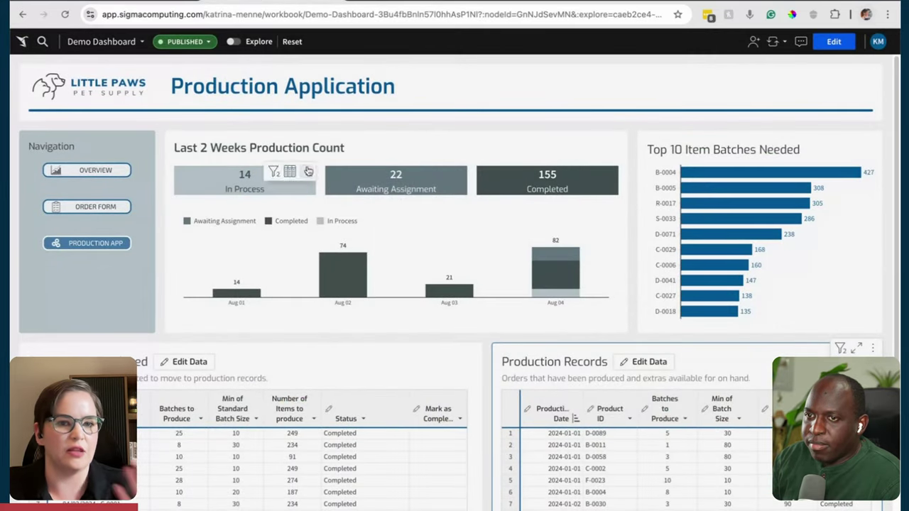
pyautogui.hotkey('ctrl', 'Tab')
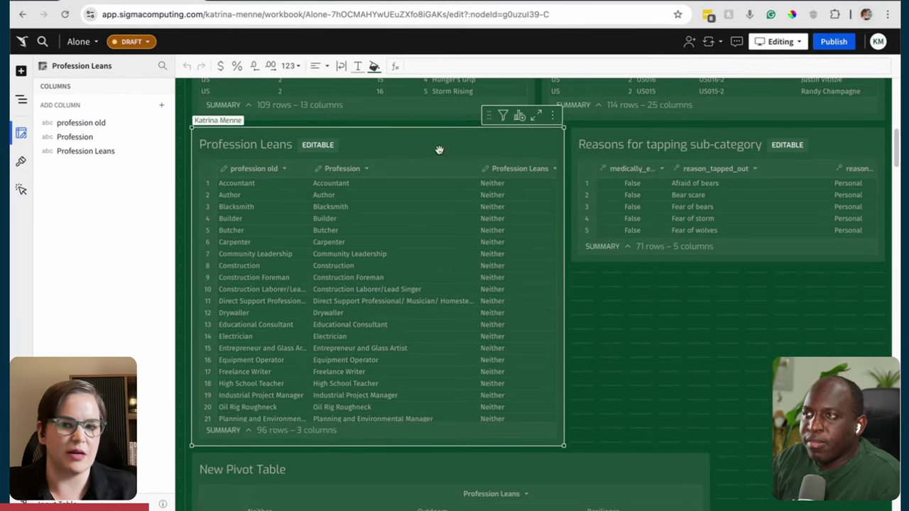
pyautogui.hotkey('ctrl', 'Tab')
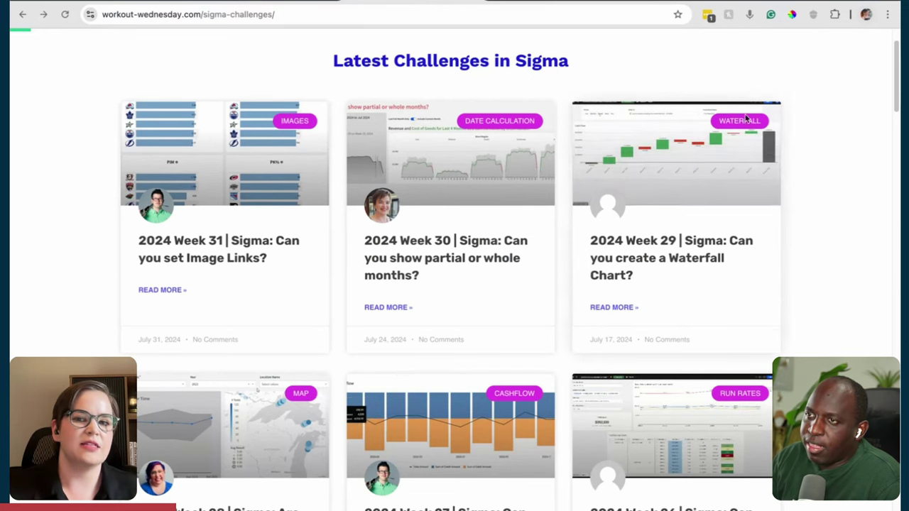
pyautogui.scroll(1, 845, 141)
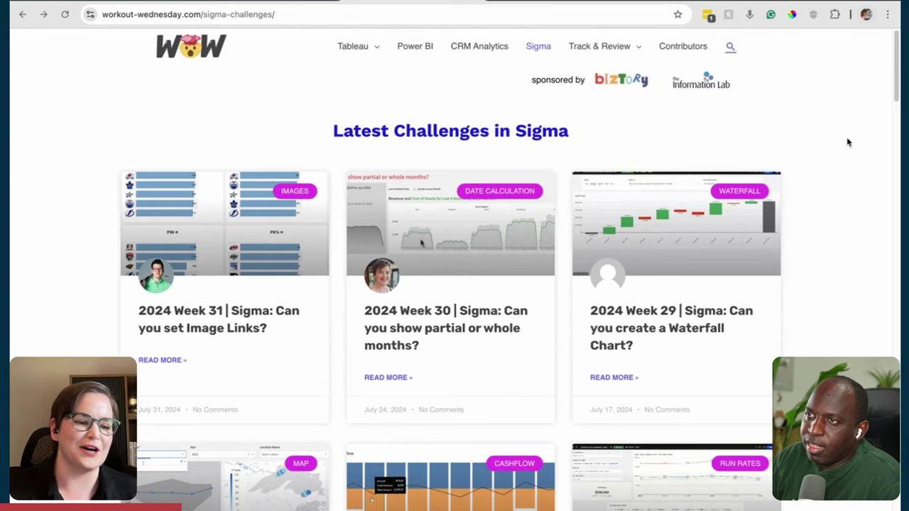